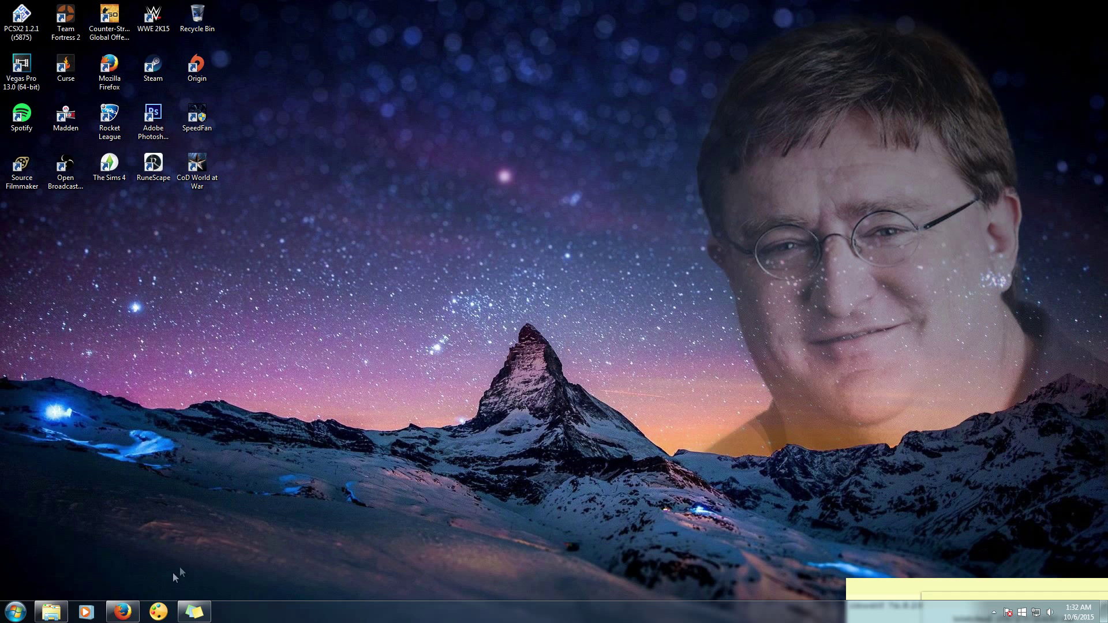
click(123, 612)
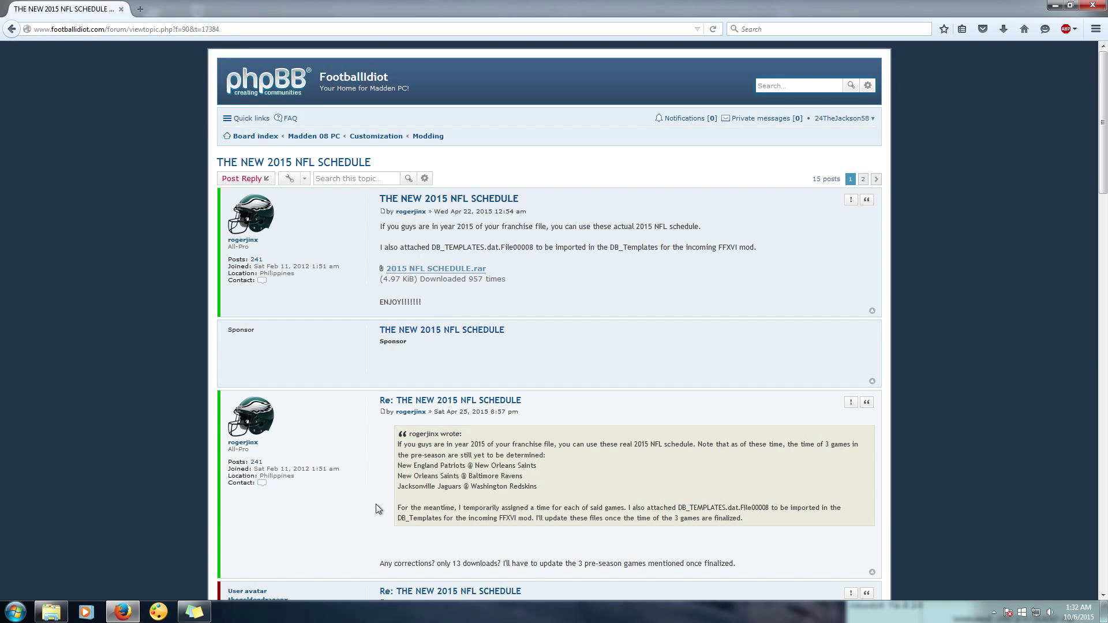
click(467, 271)
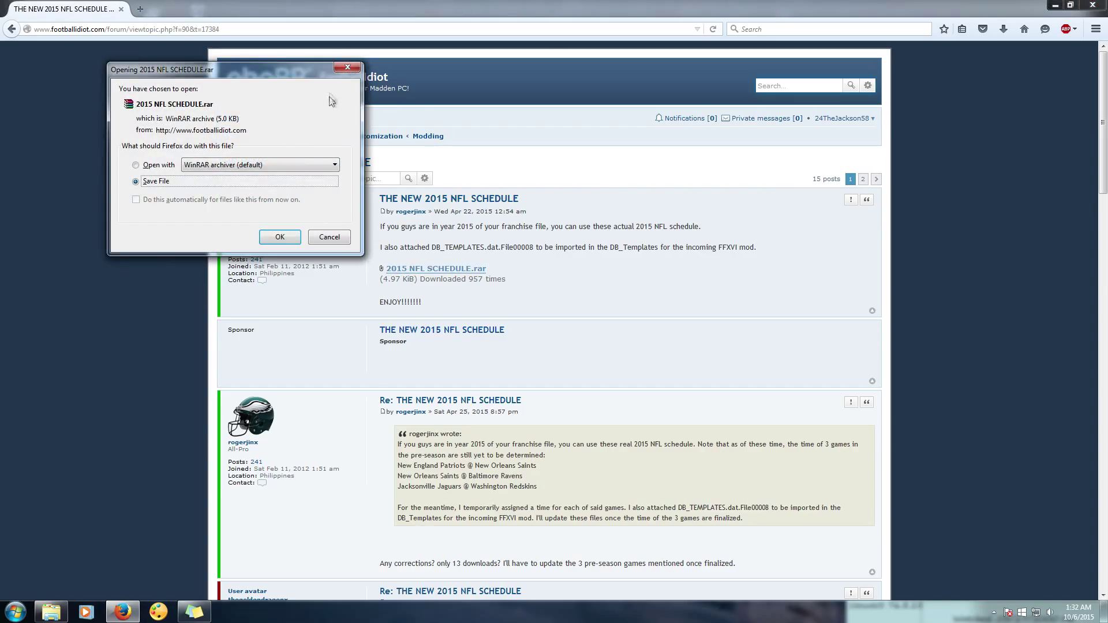
click(347, 68)
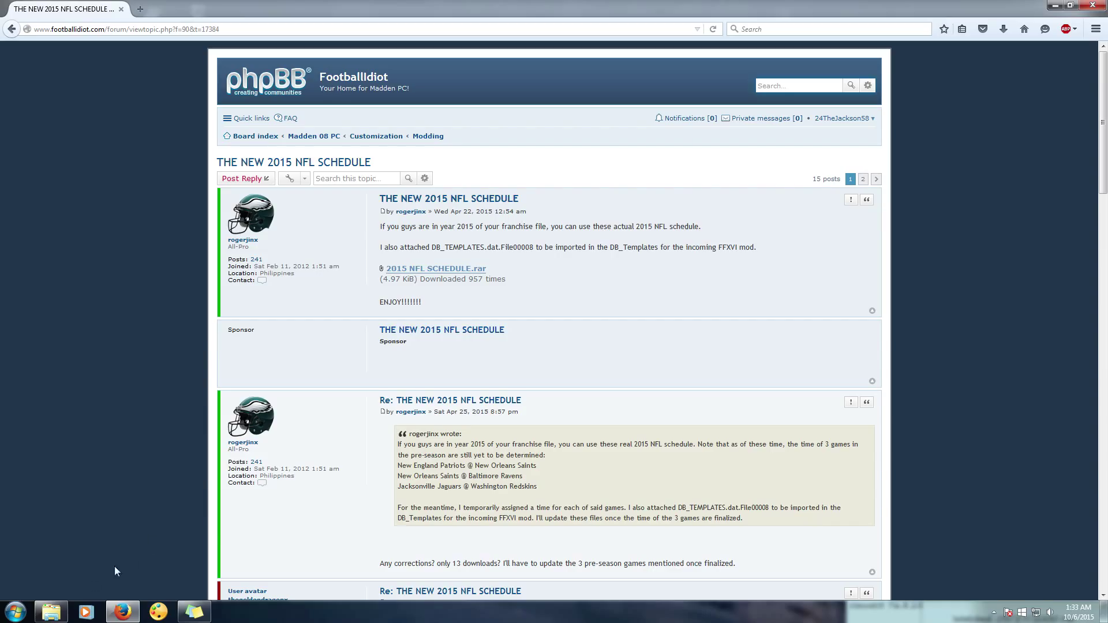
- Run DB Editor.exe from the Madden_DB_Editor_v3.0 folder and move its window clear of the screen corner
click(51, 612)
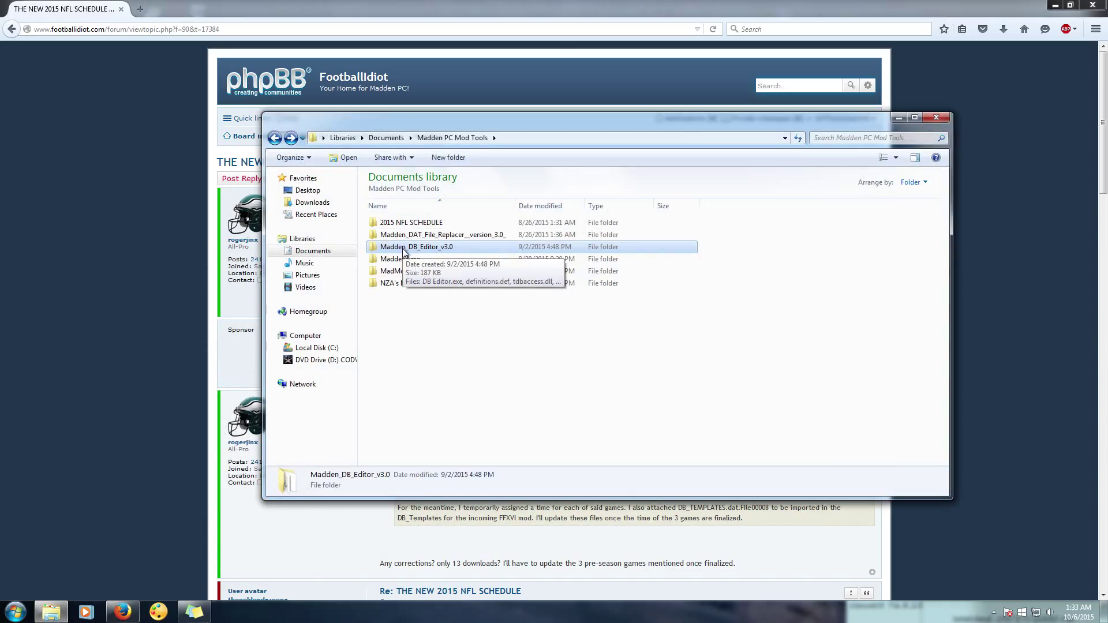
double_click(403, 247)
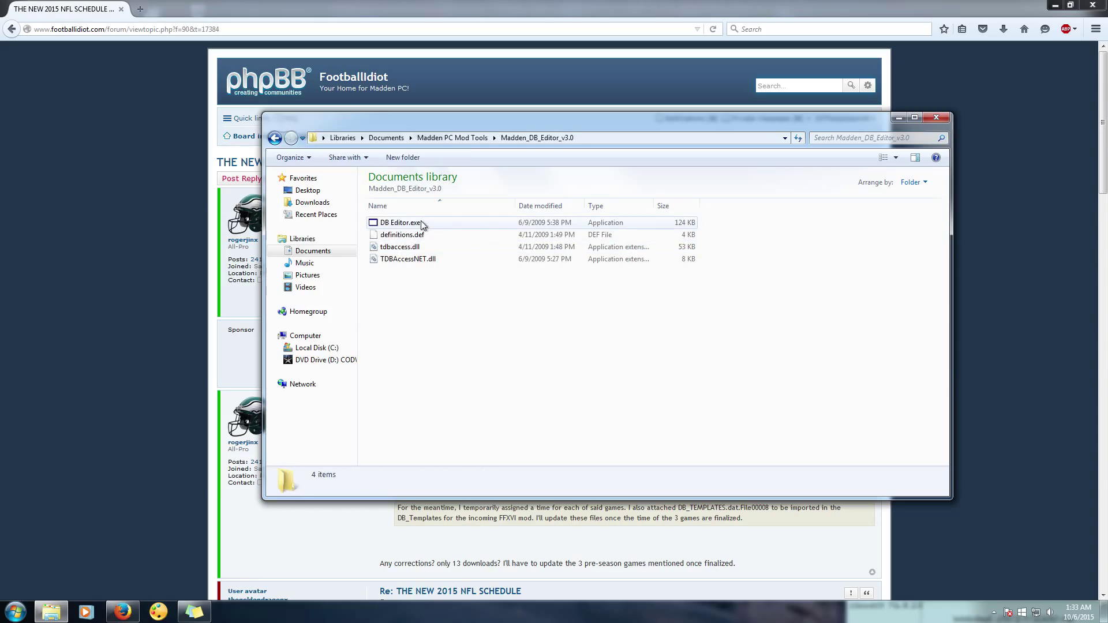
double_click(422, 225)
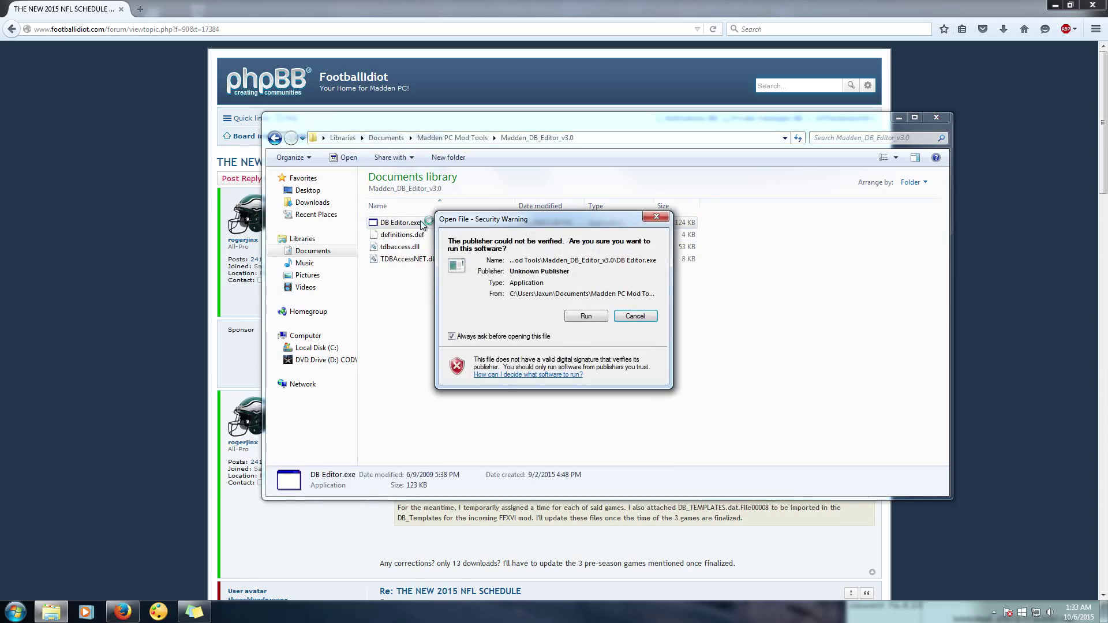
click(586, 317)
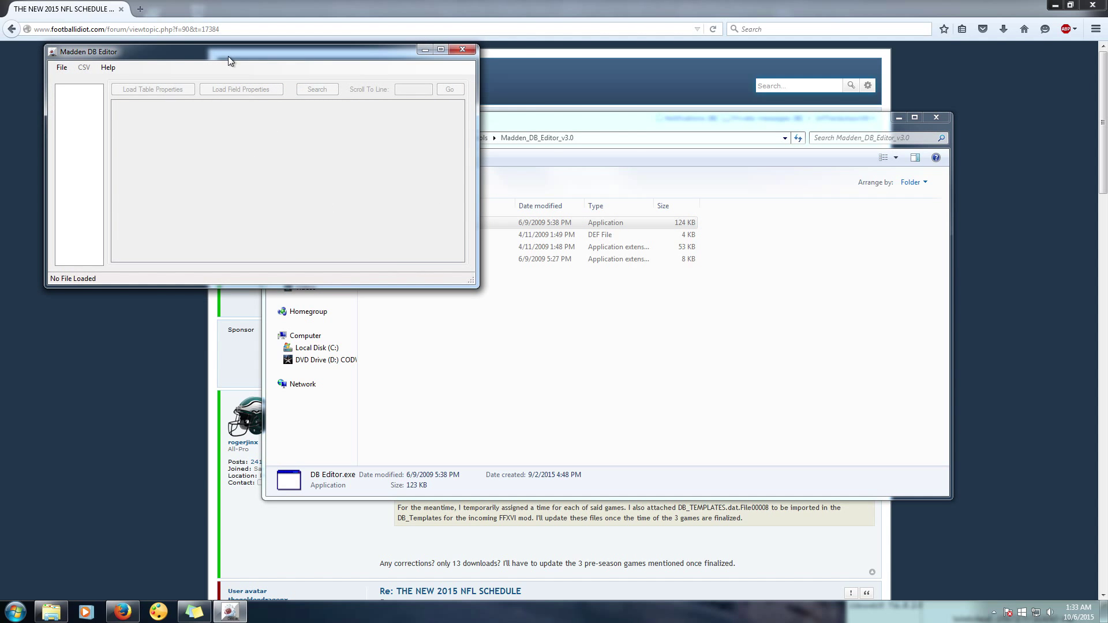
drag(227, 57, 506, 193)
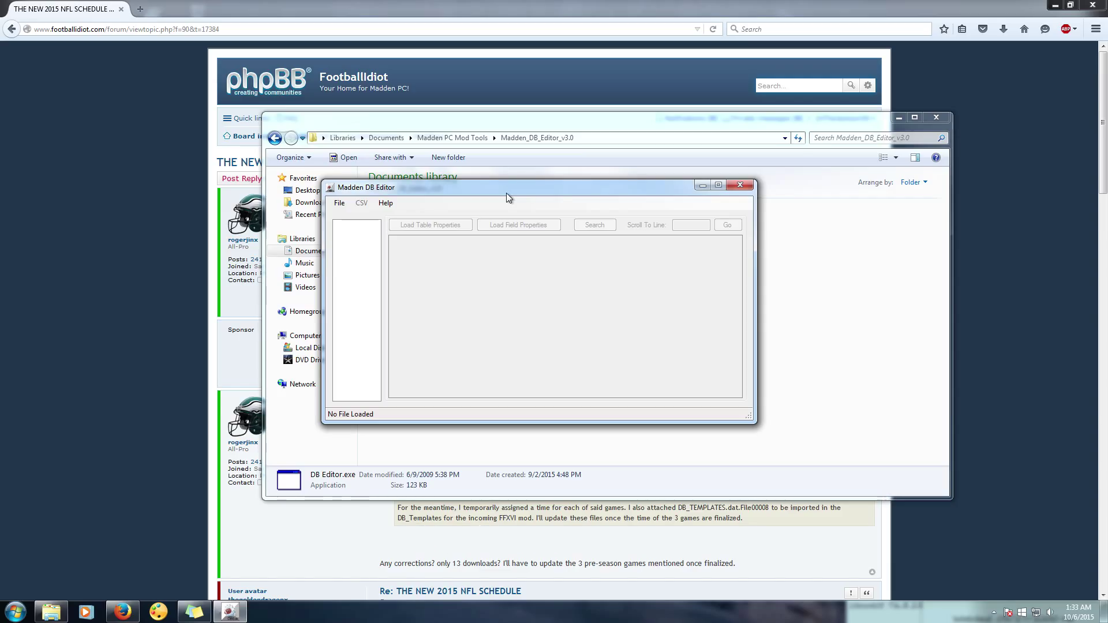
- Open the SimFranch.fra franchise file from the Saved folder of Madden NFL 08 in Documents
click(339, 202)
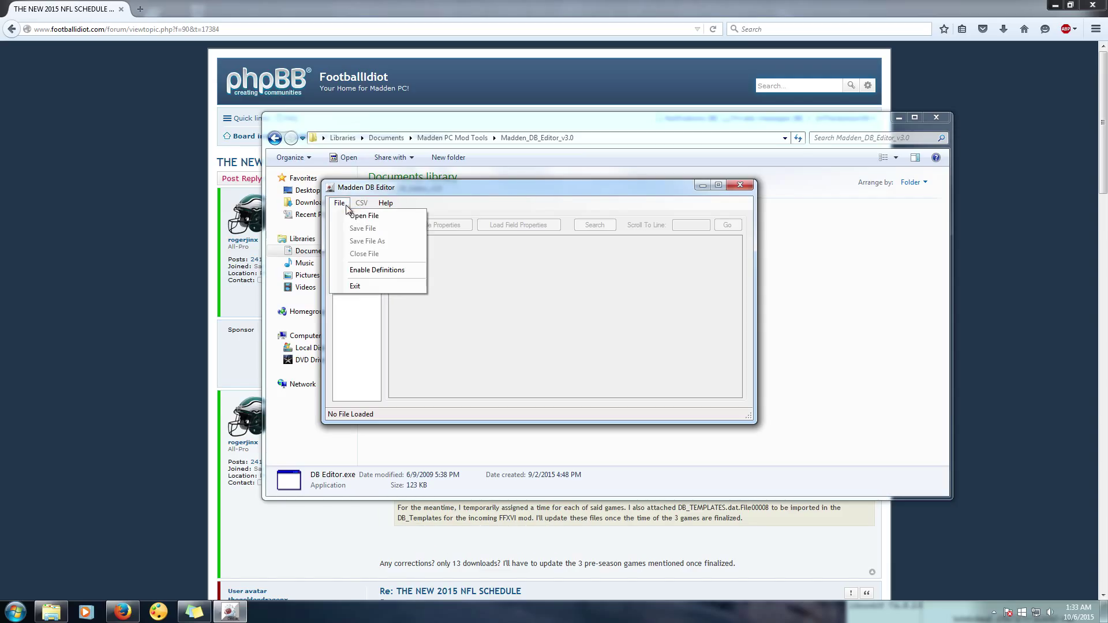
click(358, 214)
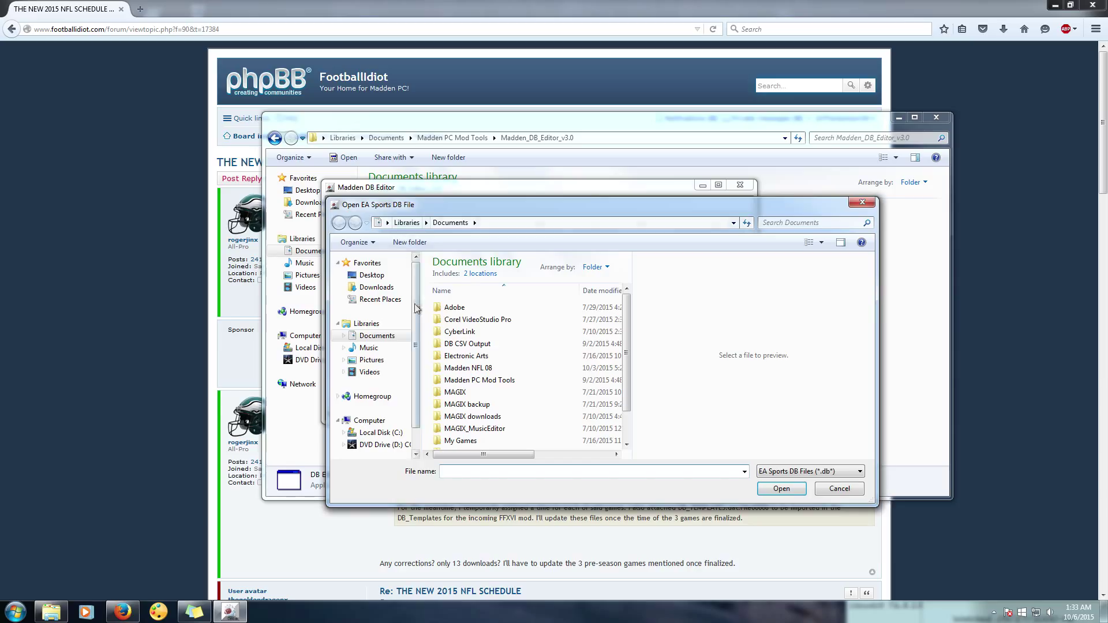
double_click(465, 369)
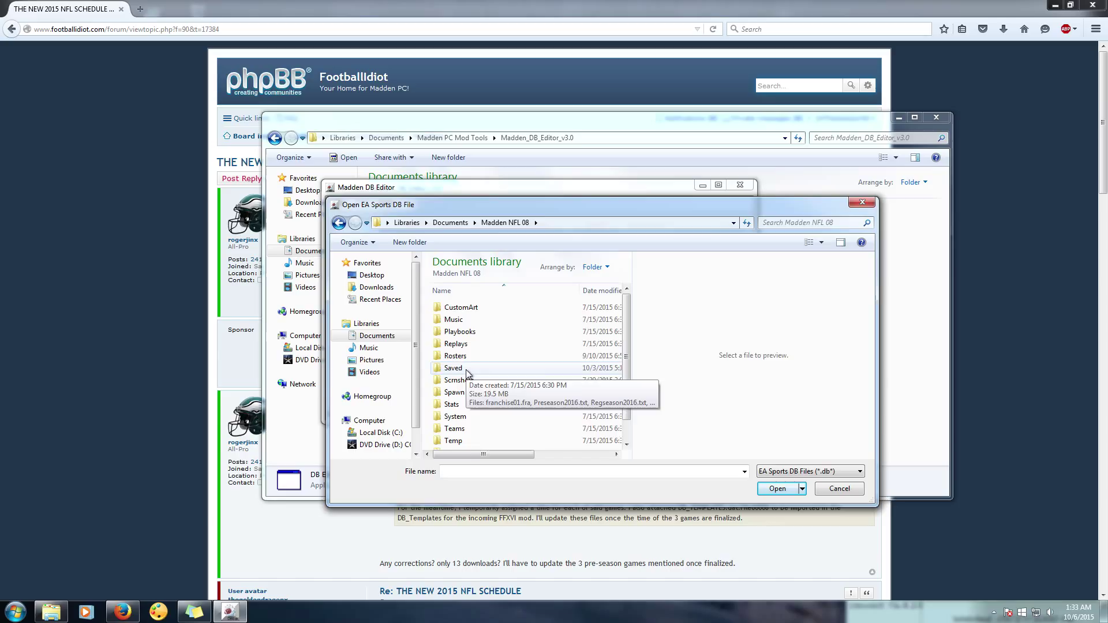
double_click(466, 369)
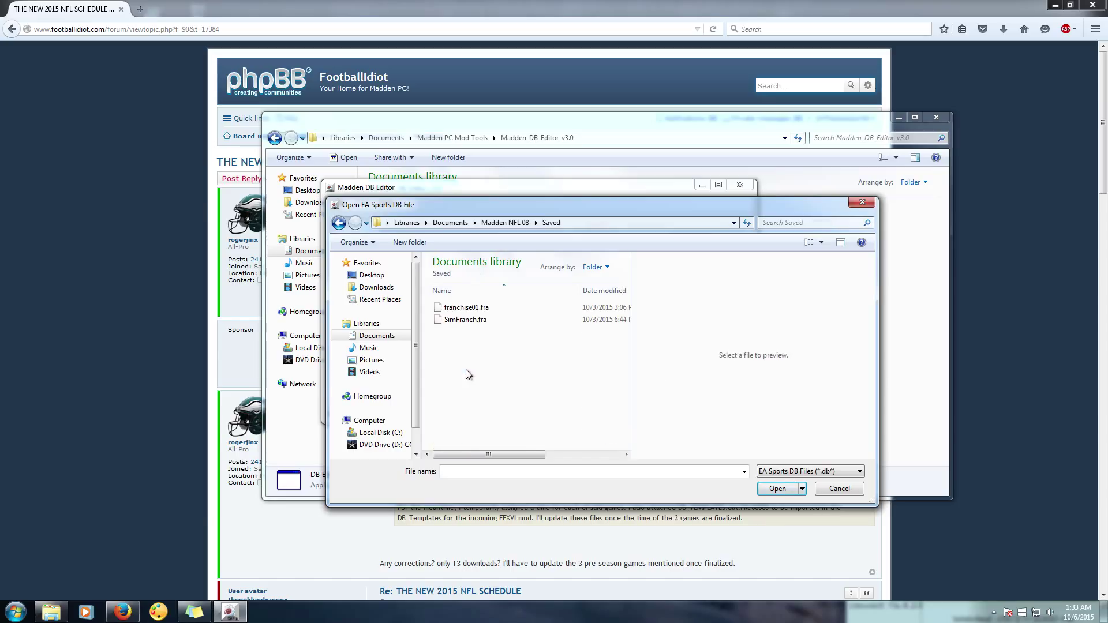
double_click(489, 320)
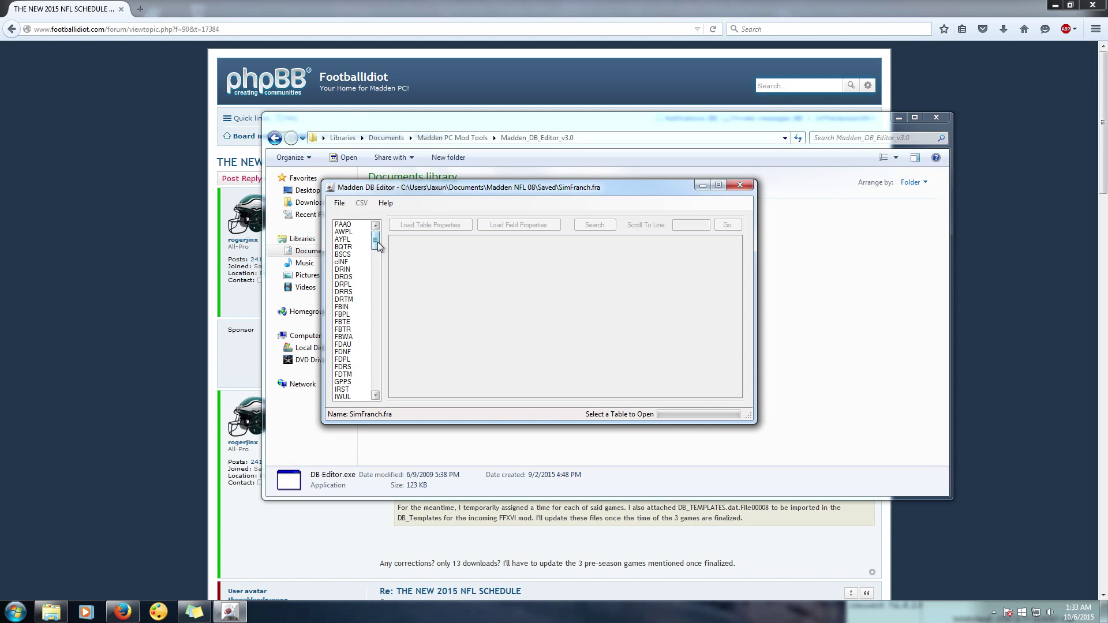
- Load the SCHD table and import 2015 PRESEASON SCHED.csv into it from the nested 2015 NFL SCHEDULE folder in Downloads
drag(378, 245, 369, 375)
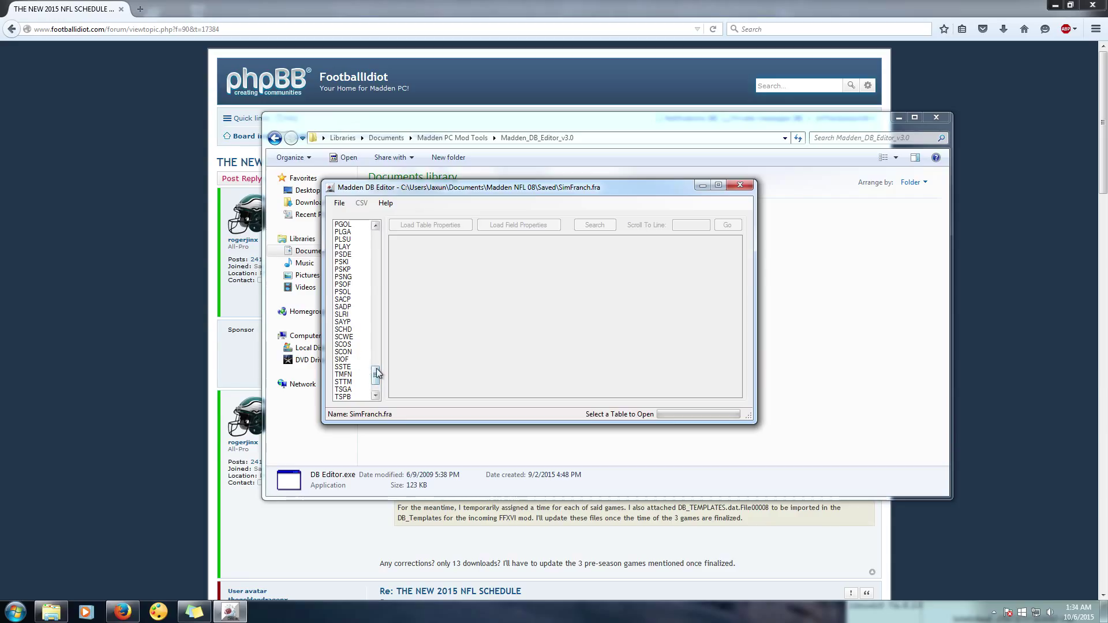
click(350, 332)
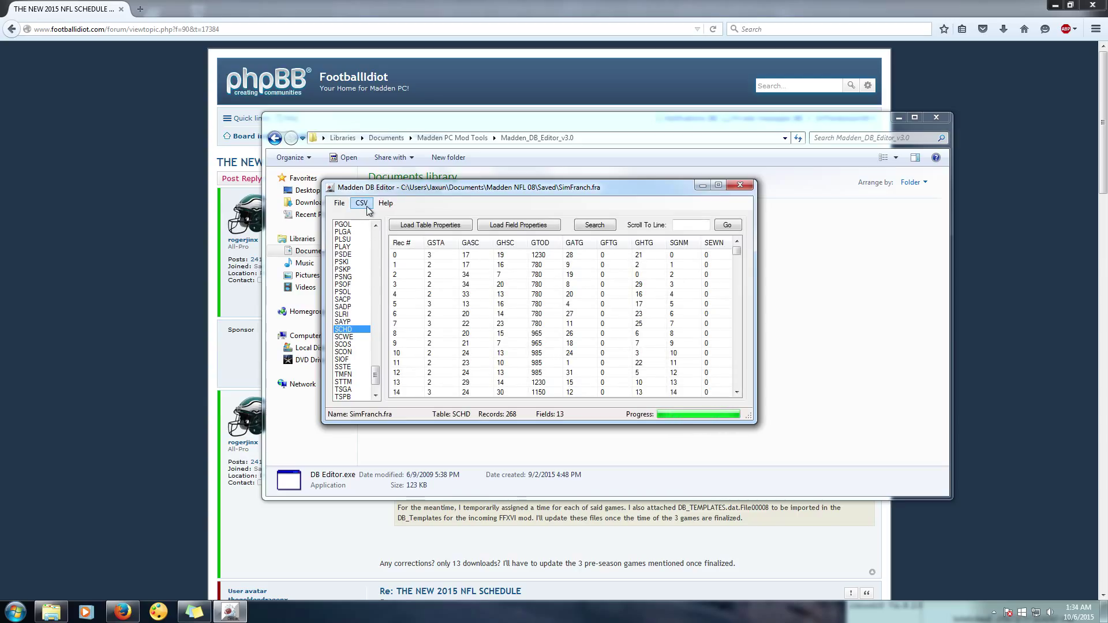
click(362, 204)
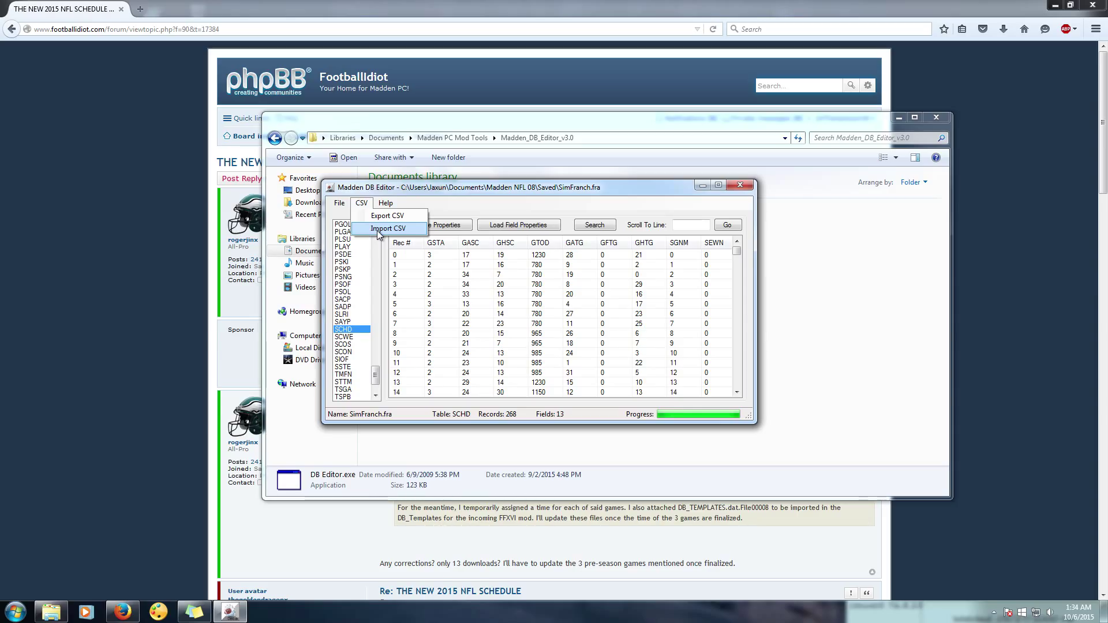
click(379, 229)
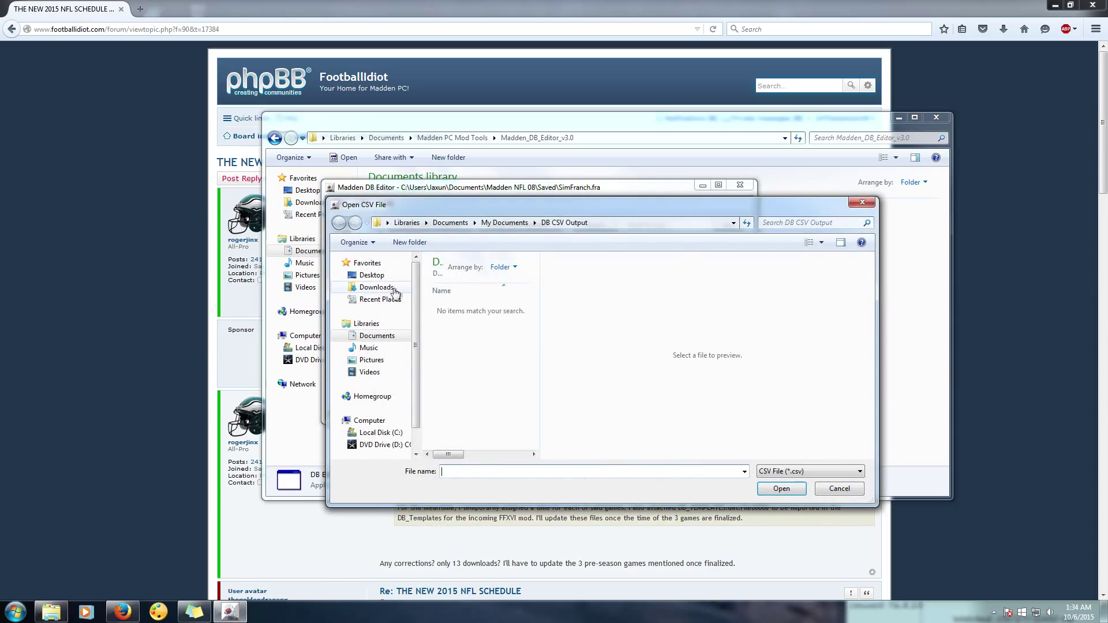
click(382, 289)
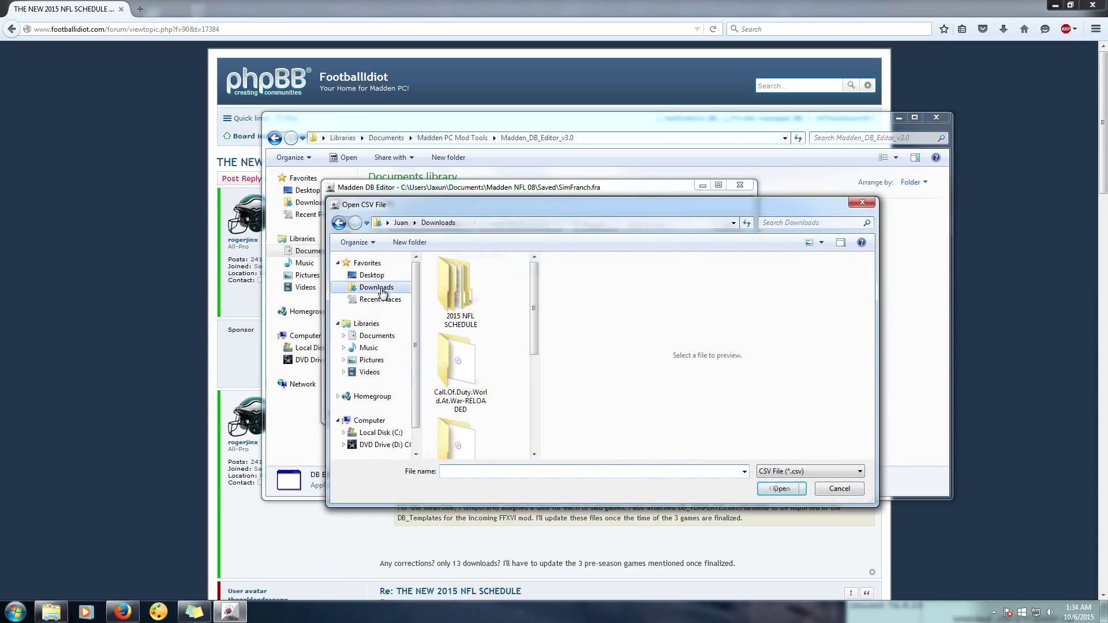
click(453, 290)
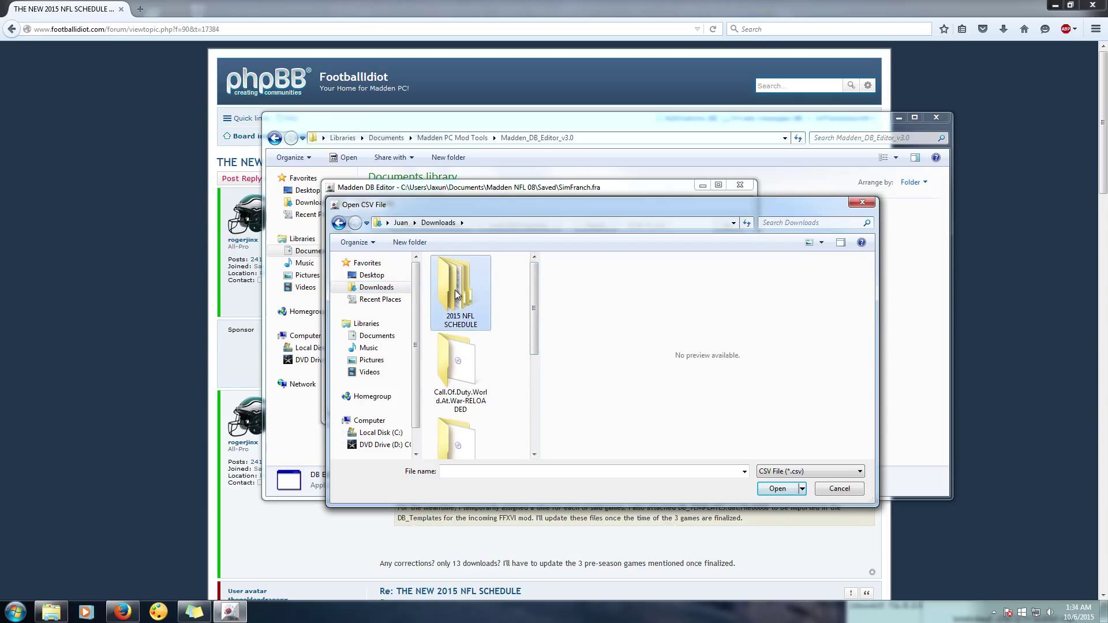
double_click(456, 292)
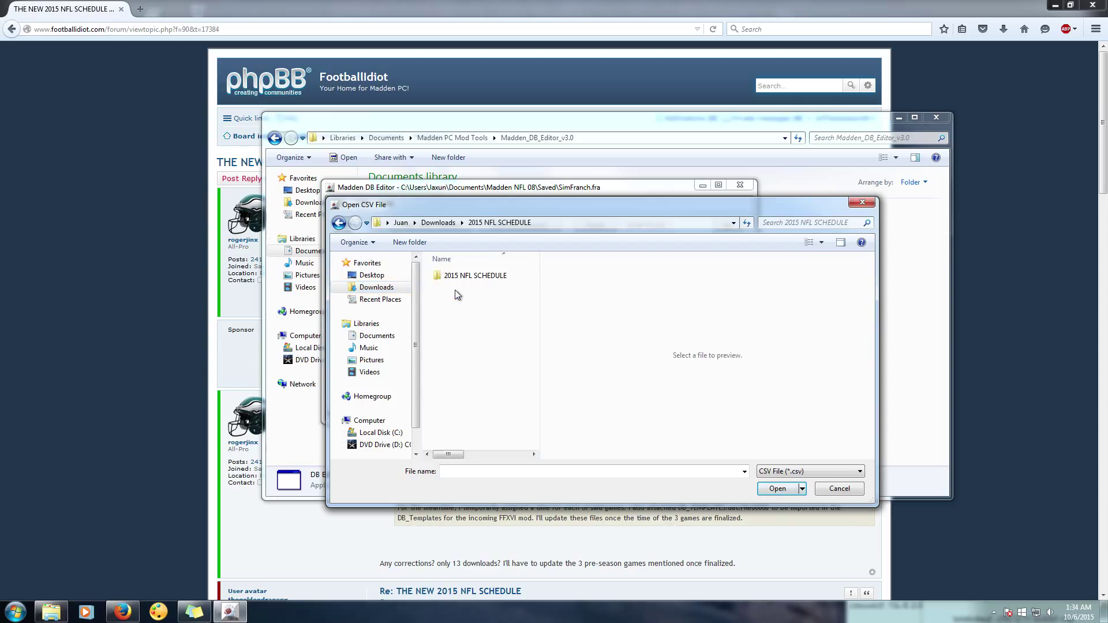
double_click(498, 276)
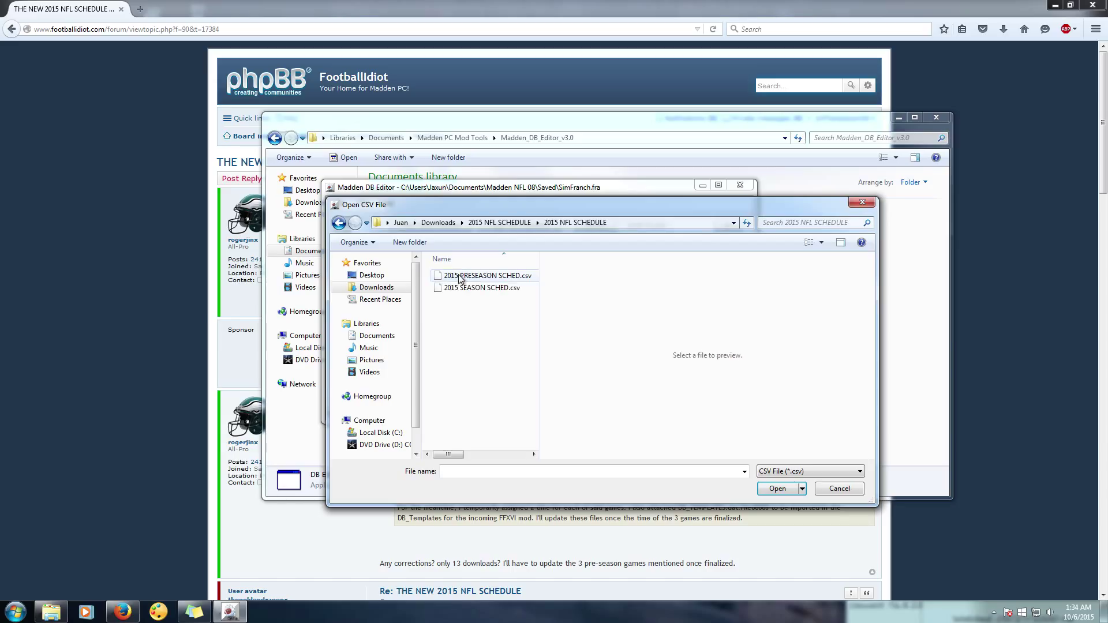
double_click(519, 277)
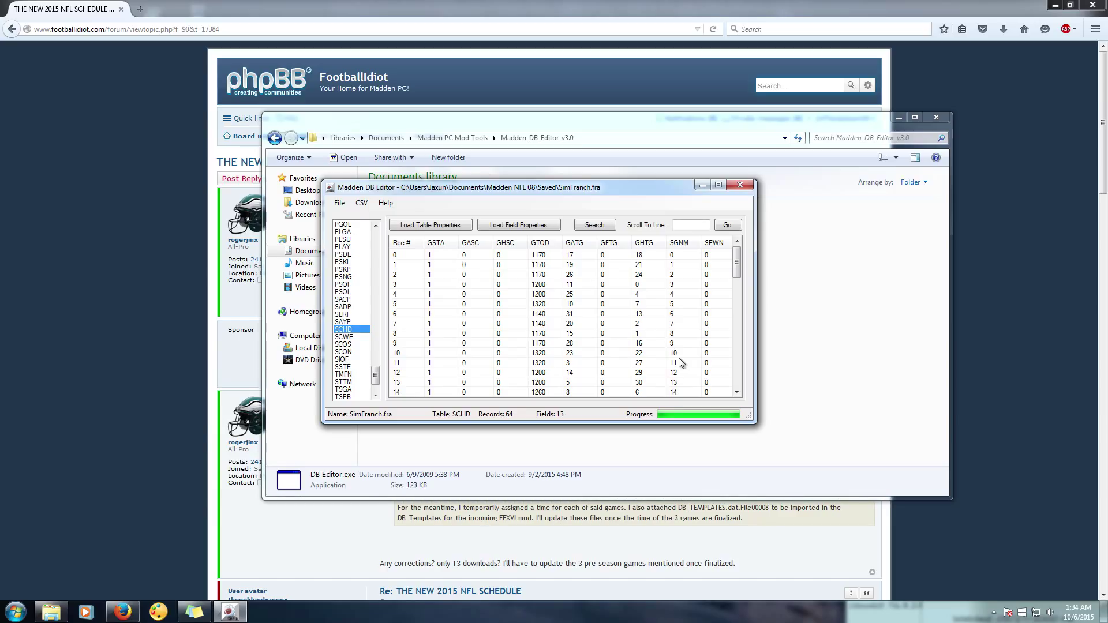
- Close SimFranch.fra without saving and reopen it from the Madden NFL 08 Saved folder
click(341, 204)
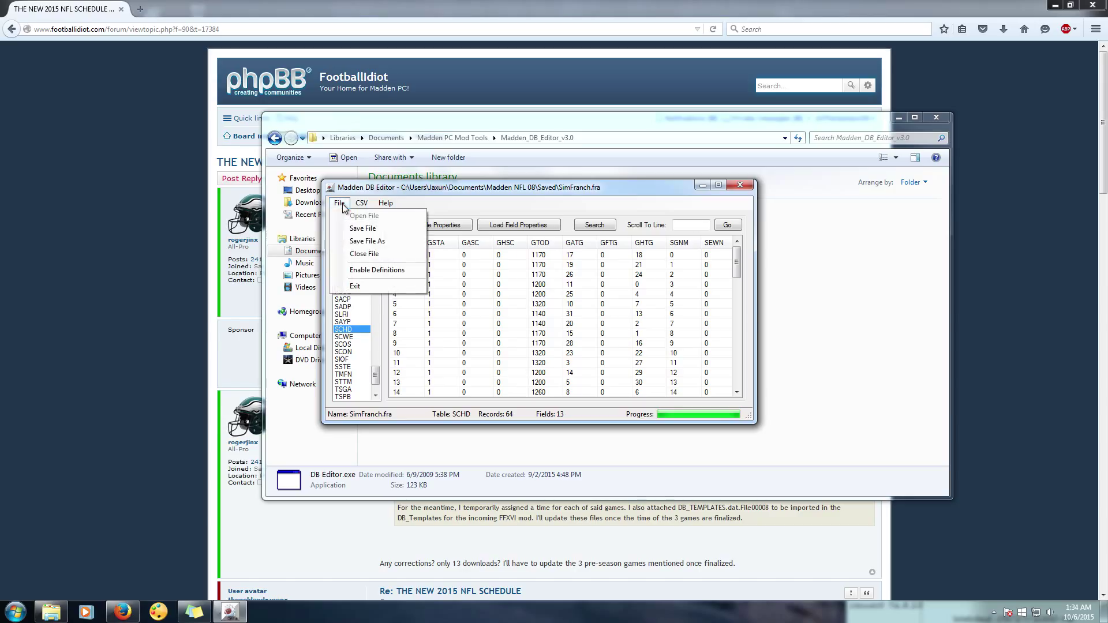
click(373, 255)
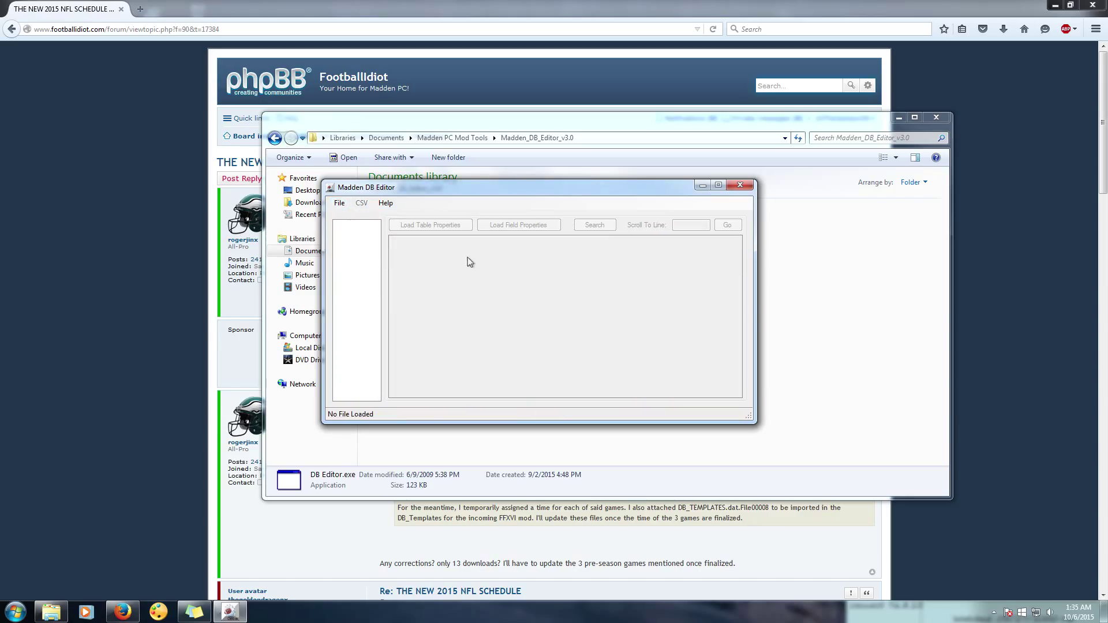
click(339, 203)
click(364, 215)
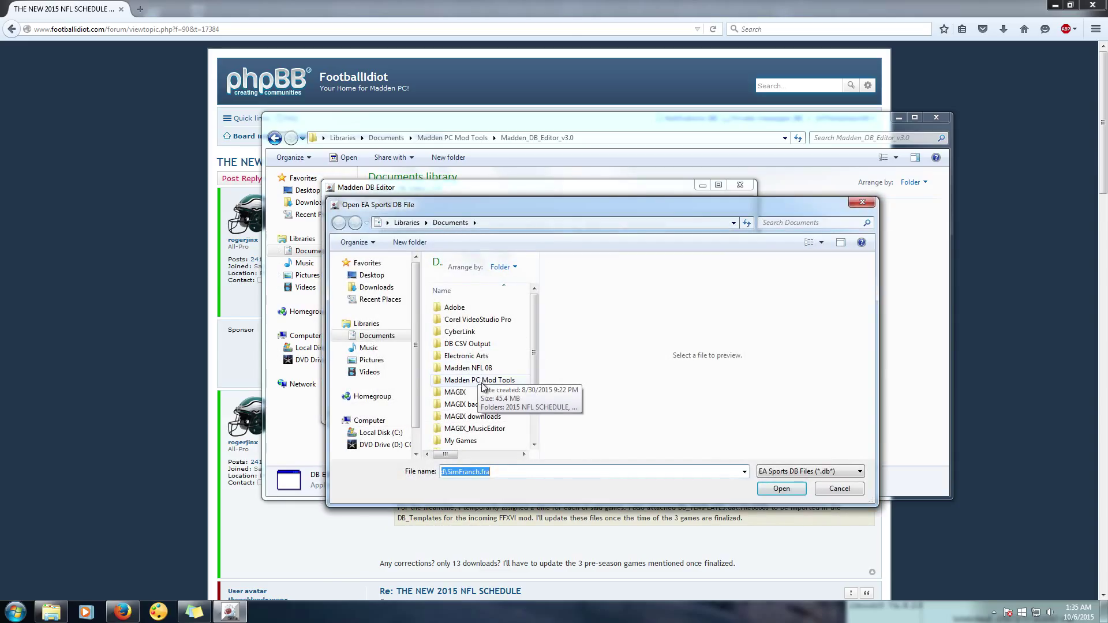
double_click(476, 368)
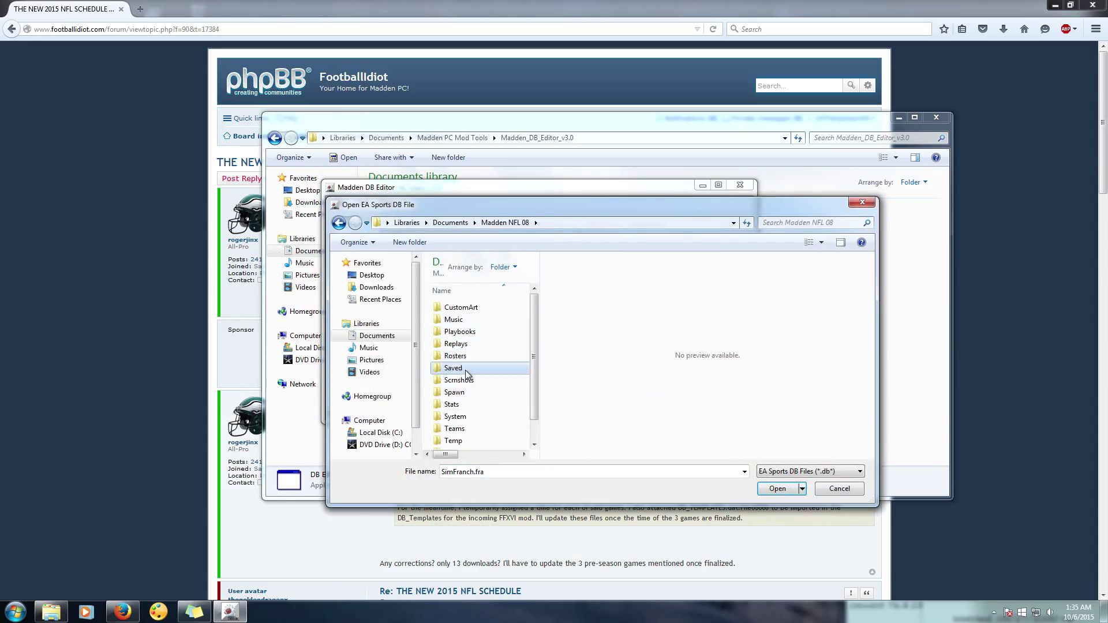
double_click(465, 369)
double_click(471, 322)
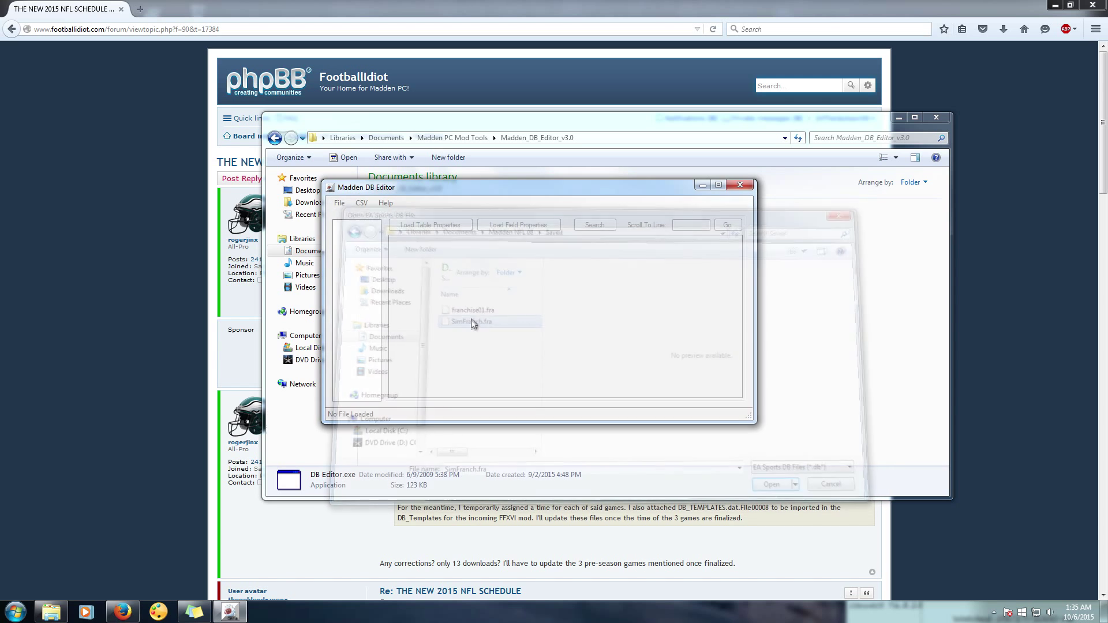
- Load the SCHD table and import 2015 SEASON SCHED.csv into it from the nested 2015 NFL SCHEDULE folder in Downloads
drag(376, 245, 378, 385)
click(353, 306)
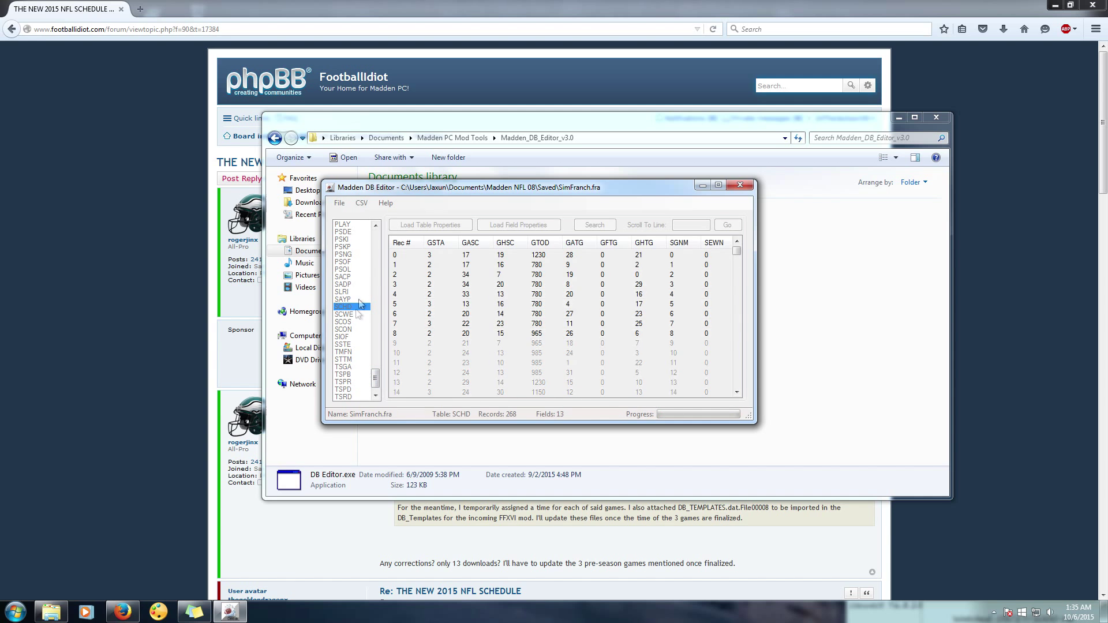
click(366, 202)
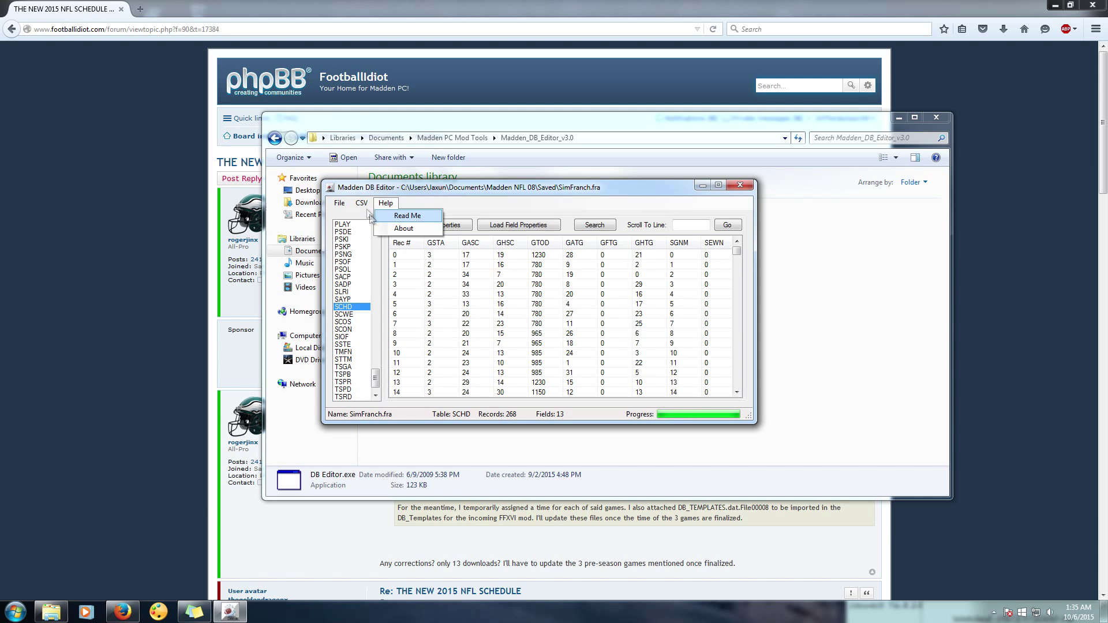
click(369, 230)
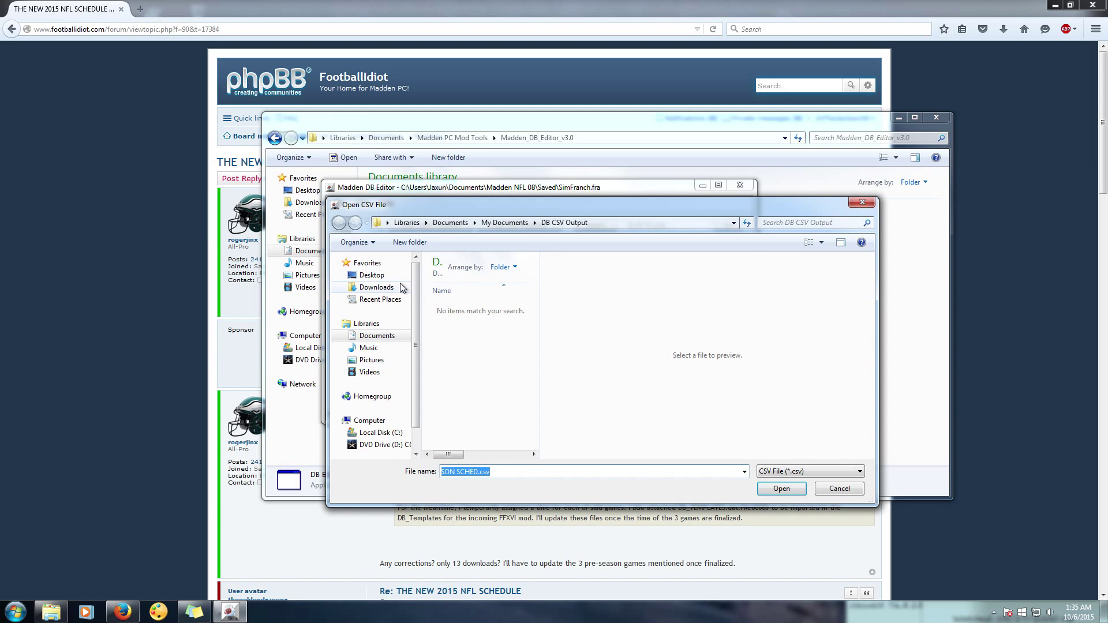
click(381, 287)
double_click(463, 295)
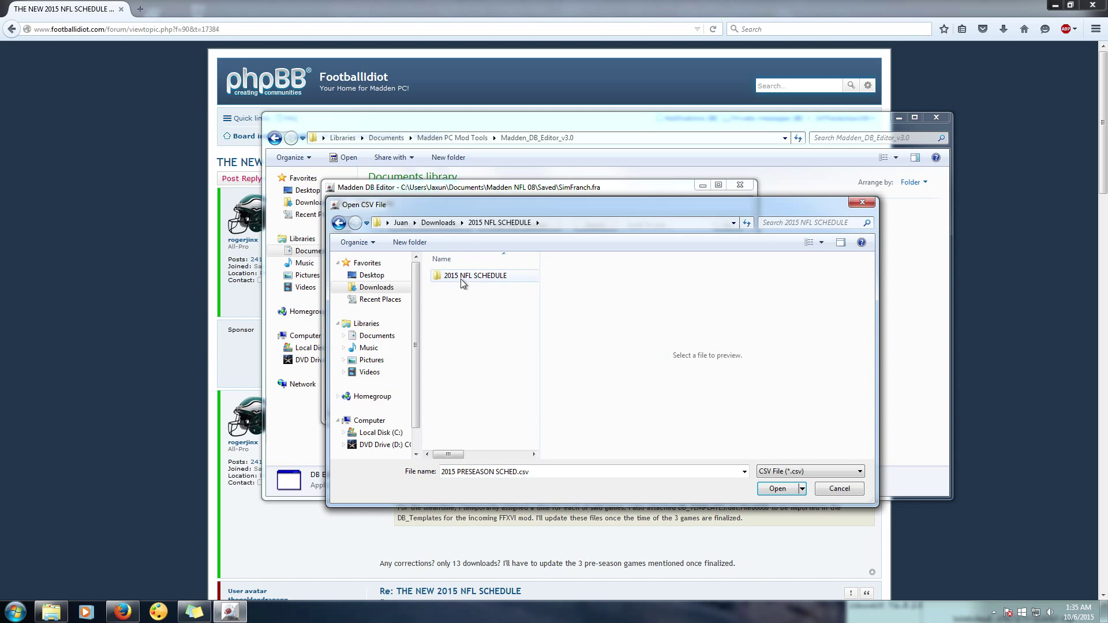
double_click(461, 278)
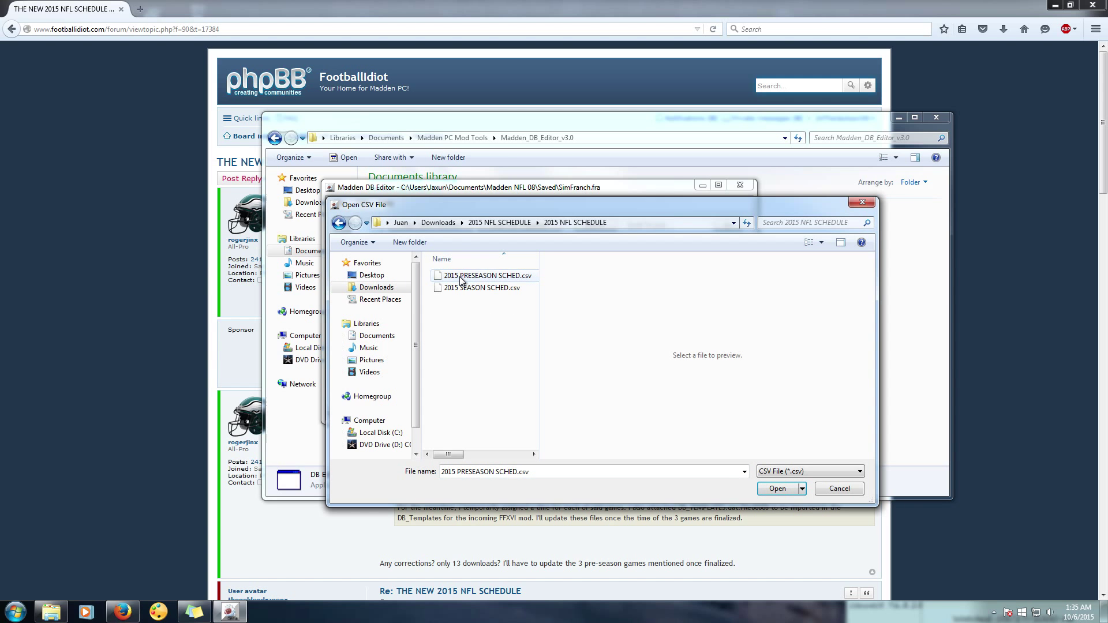
double_click(492, 288)
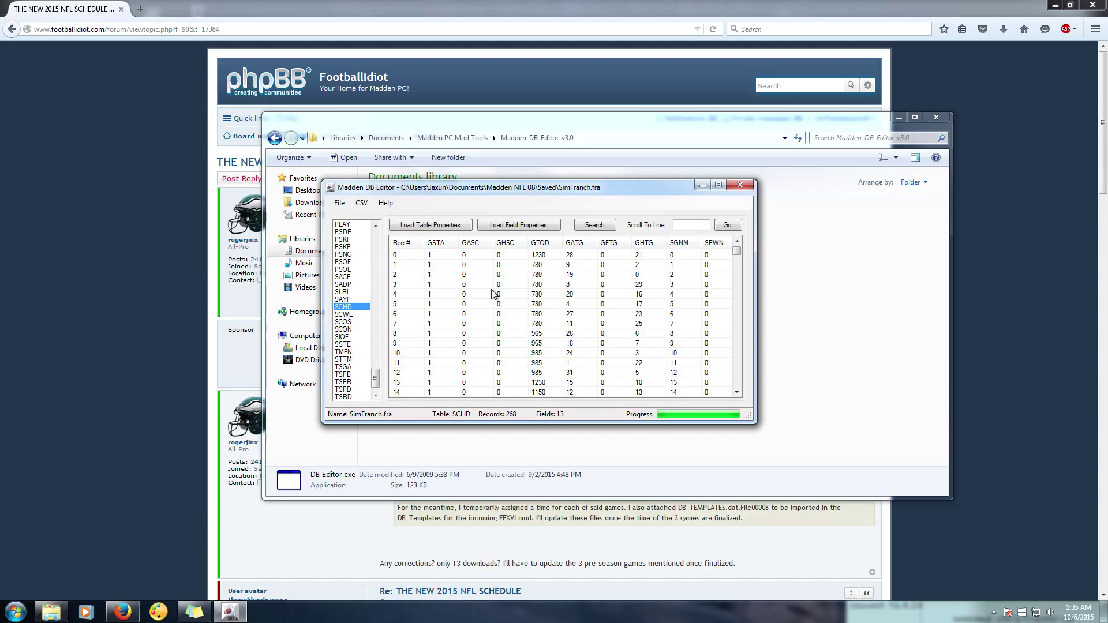
- Bring up the file commands for the edited SimFranch.fra franchise
click(340, 204)
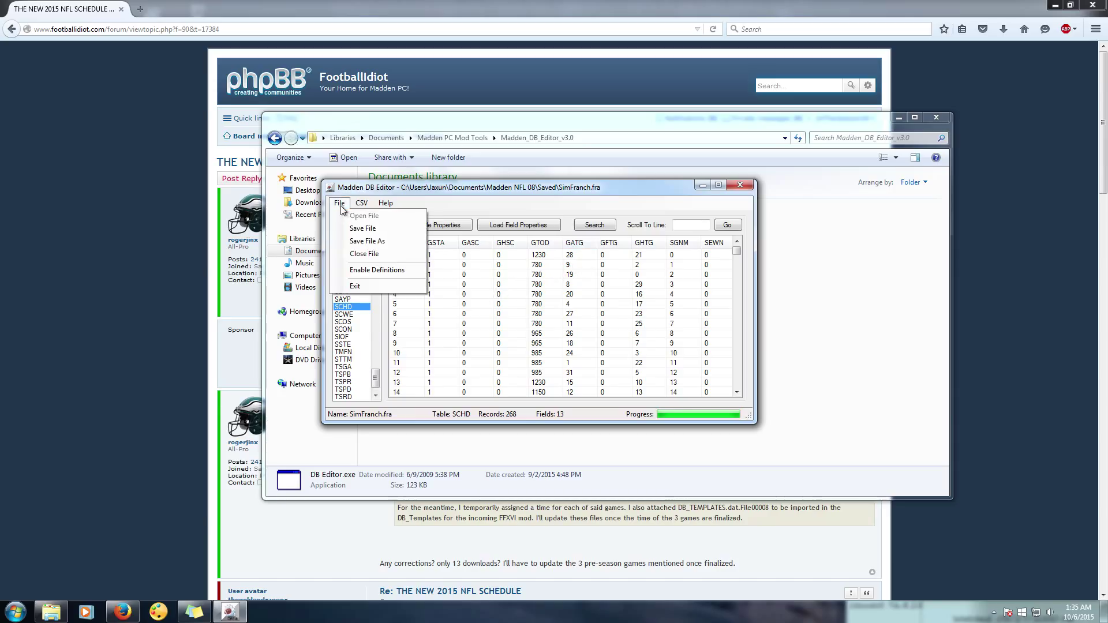